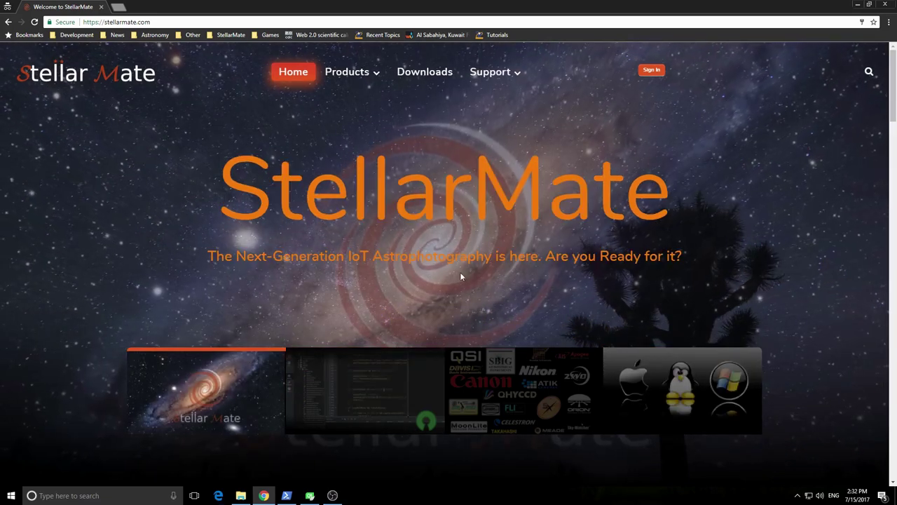
Download Ekos for Windows from the Ekos category of the StellarMate Downloads page.
{"action": "left_click", "coordinate": [432, 78]}
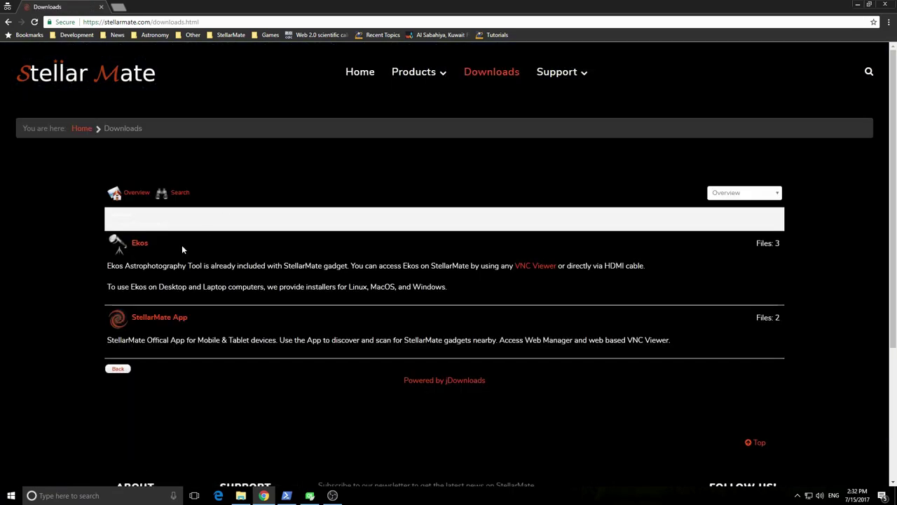
{"action": "left_click", "coordinate": [140, 247]}
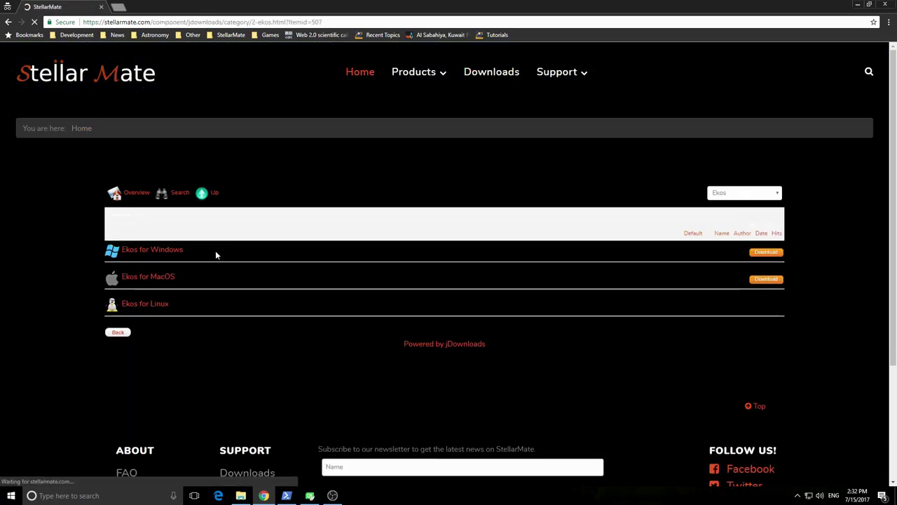
{"action": "left_click", "coordinate": [762, 253]}
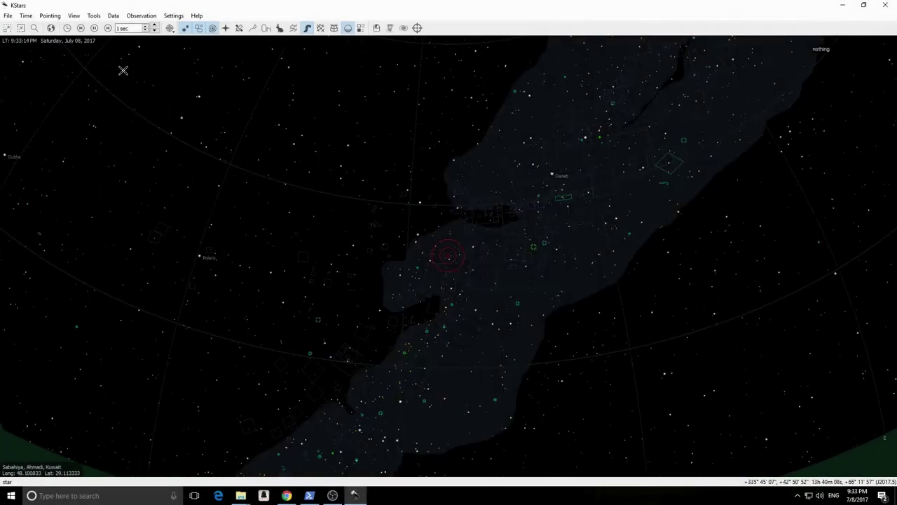
Launch the Ekos Profile Wizard and get past its welcome page.
{"action": "left_click", "coordinate": [376, 28]}
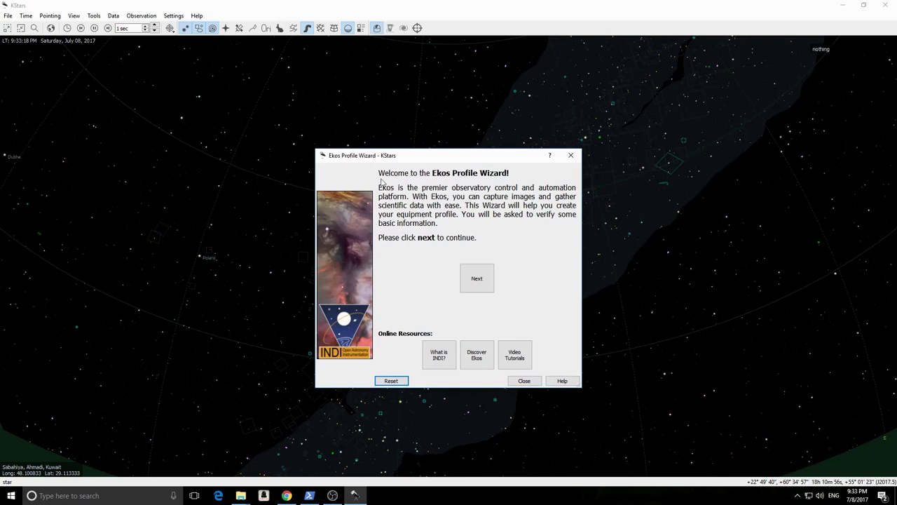
{"action": "left_click", "coordinate": [482, 286]}
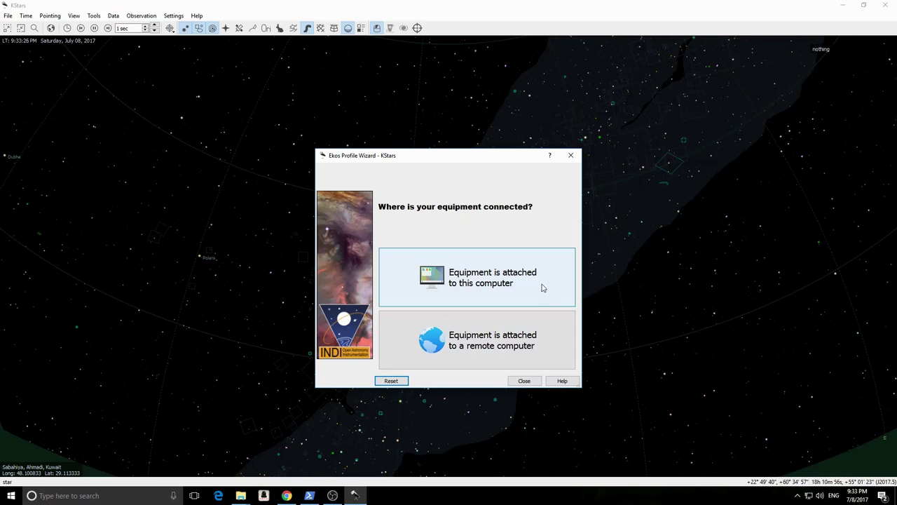
Set the equipment as remote on host stellarmate with INDI Web Manager set to Yes.
{"action": "left_click", "coordinate": [540, 339]}
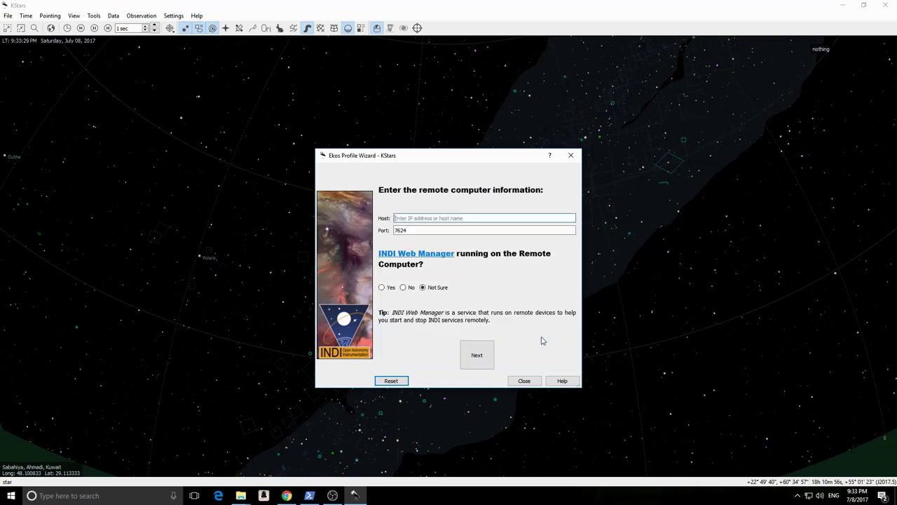
{"action": "left_click", "coordinate": [452, 218]}
{"action": "type", "text": "s"}
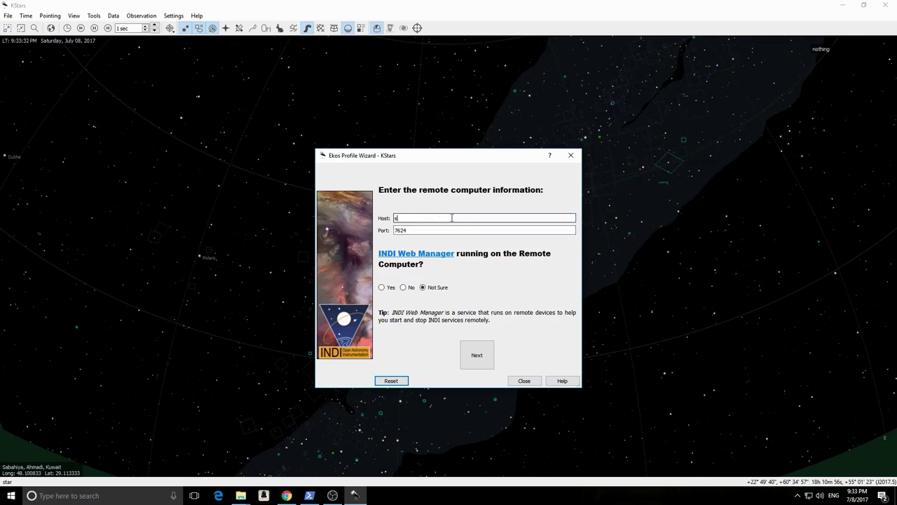
{"action": "type", "text": "tellarmate"}
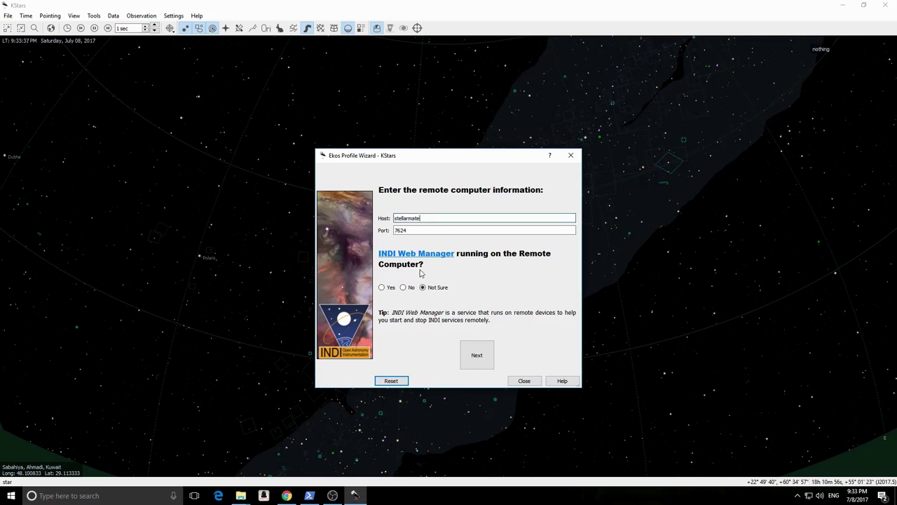
{"action": "left_click", "coordinate": [382, 288]}
Continue to the profile page and name the profile 'My Astro Gear'.
{"action": "left_click", "coordinate": [476, 355]}
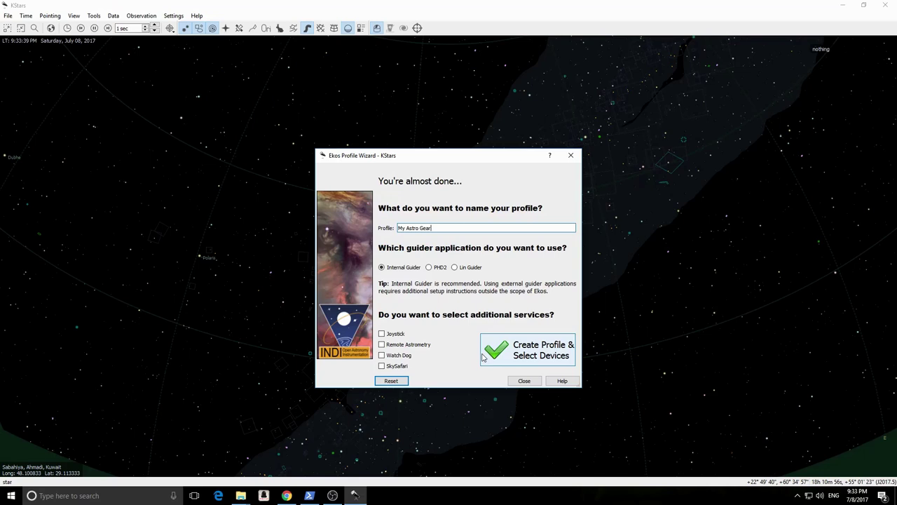
{"action": "left_click", "coordinate": [443, 226]}
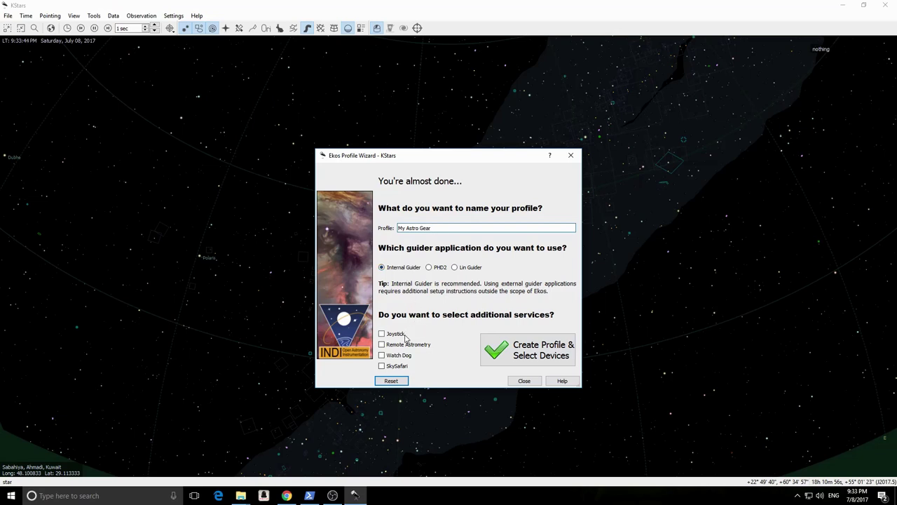
{"action": "mouse_move", "coordinate": [404, 337]}
Create the profile with EQMod Mount, Canon DSLR camera and RoboFocus focuser, leaving the guider empty, and save it.
{"action": "left_click", "coordinate": [514, 349]}
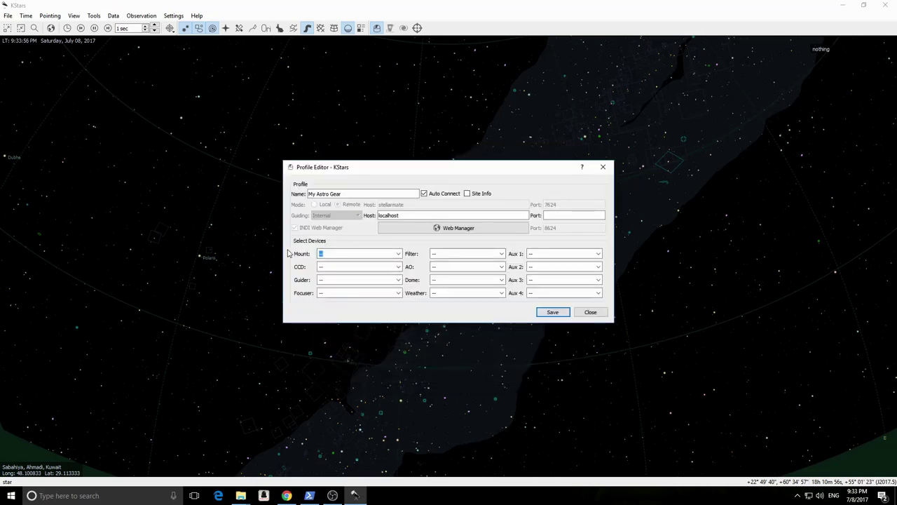
{"action": "type", "text": "EQMod Mount"}
{"action": "key", "text": "Tab"}
{"action": "type", "text": "C"}
{"action": "key", "text": "Tab"}
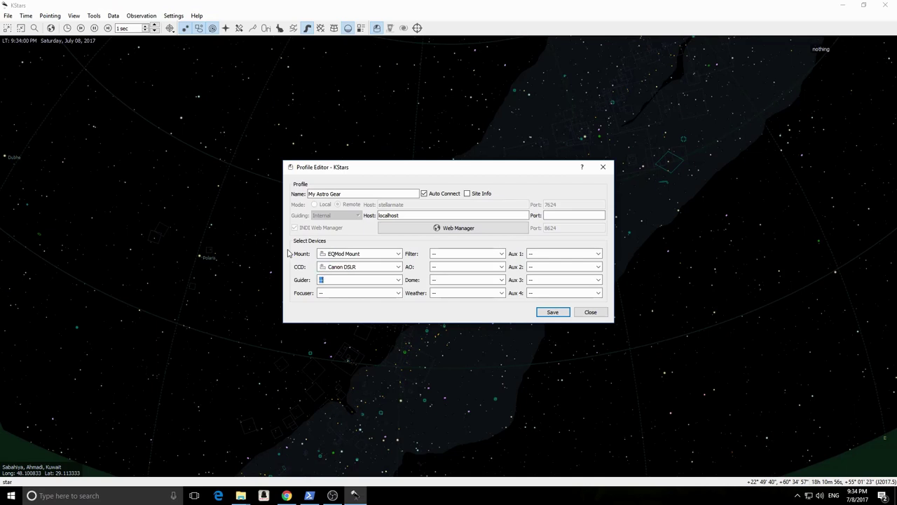
{"action": "key", "text": "Tab"}
{"action": "type", "text": "R"}
{"action": "key", "text": "Tab"}
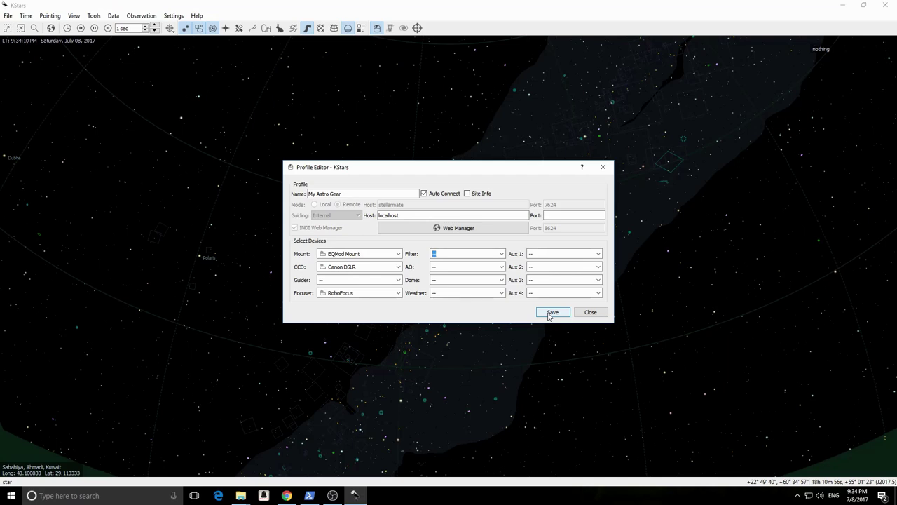
{"action": "left_click", "coordinate": [550, 313]}
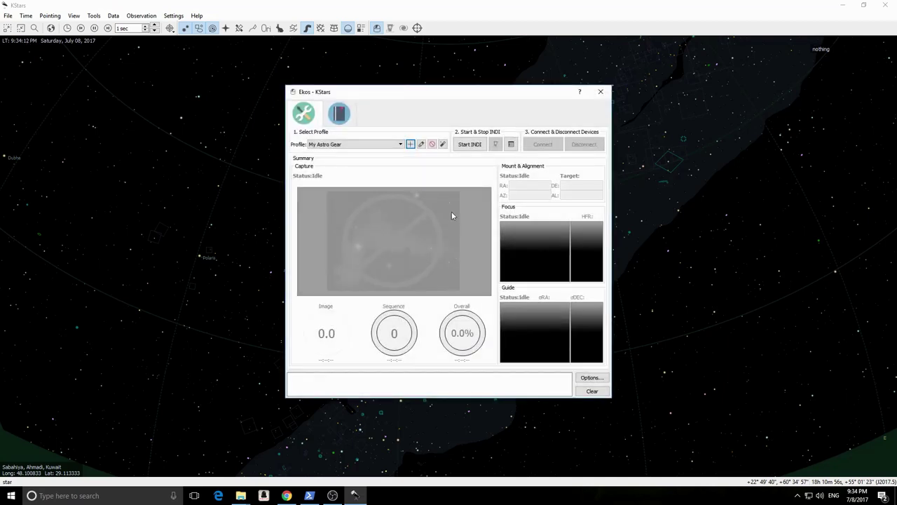
Start INDI, browse the device tabs, and end on the EQMod Mount Connection settings (/dev/rfcomm0).
{"action": "left_click", "coordinate": [468, 146]}
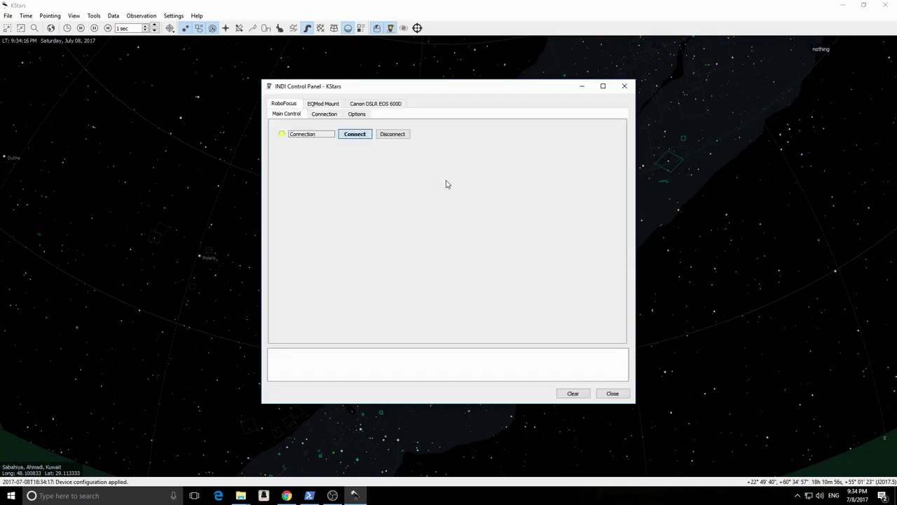
{"action": "left_click", "coordinate": [325, 105]}
{"action": "left_click", "coordinate": [382, 105]}
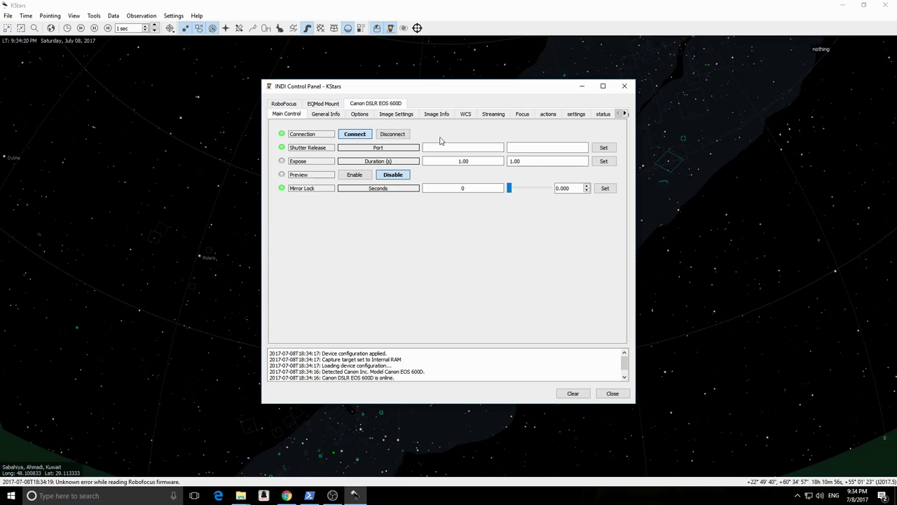
{"action": "left_click", "coordinate": [335, 106]}
{"action": "left_click", "coordinate": [334, 114]}
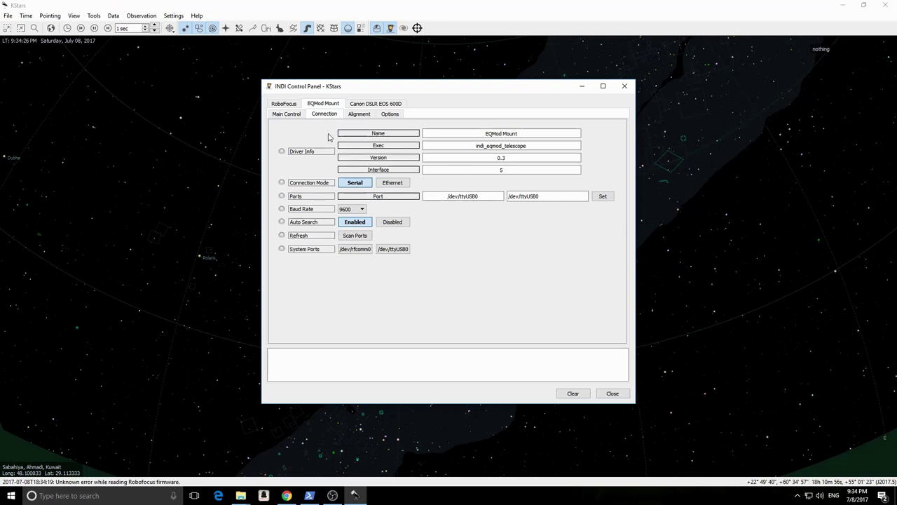
{"action": "left_click", "coordinate": [285, 105]}
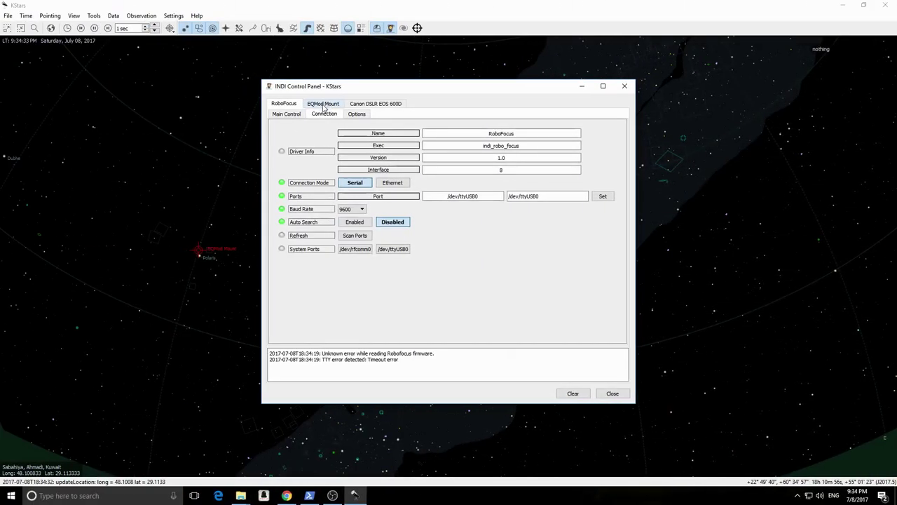
{"action": "left_click", "coordinate": [25, 105]}
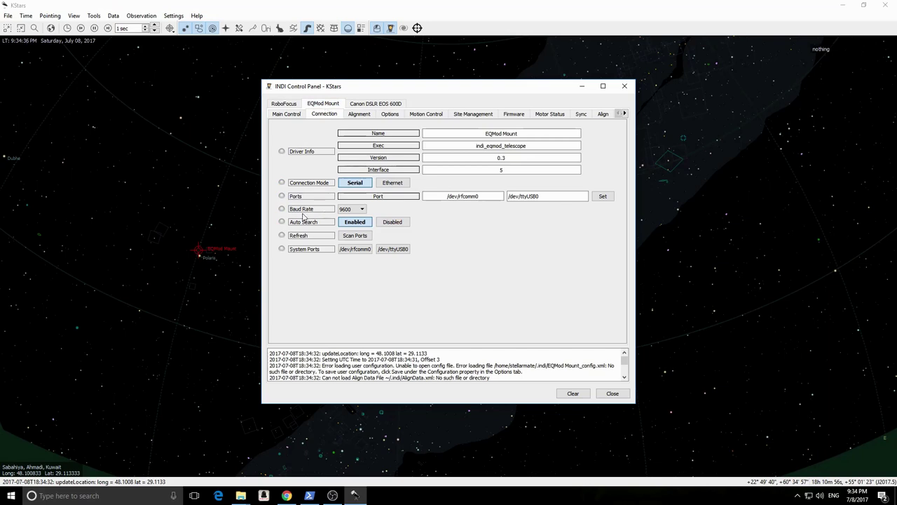
{"action": "left_click_drag", "start_coordinate": [357, 90], "coordinate": [634, 80]}
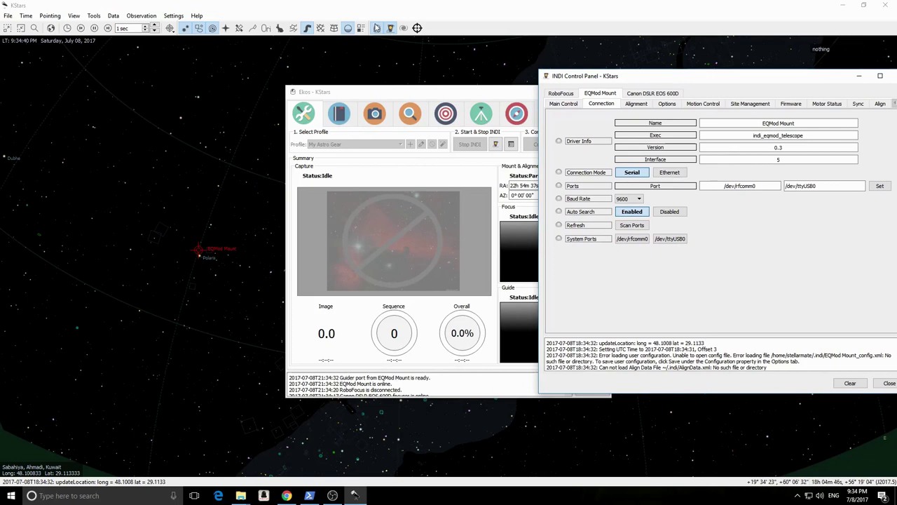
Centre the sky map on the EQMod Mount near Polaris and check RoboFocus's connection settings.
{"action": "left_click", "coordinate": [376, 28]}
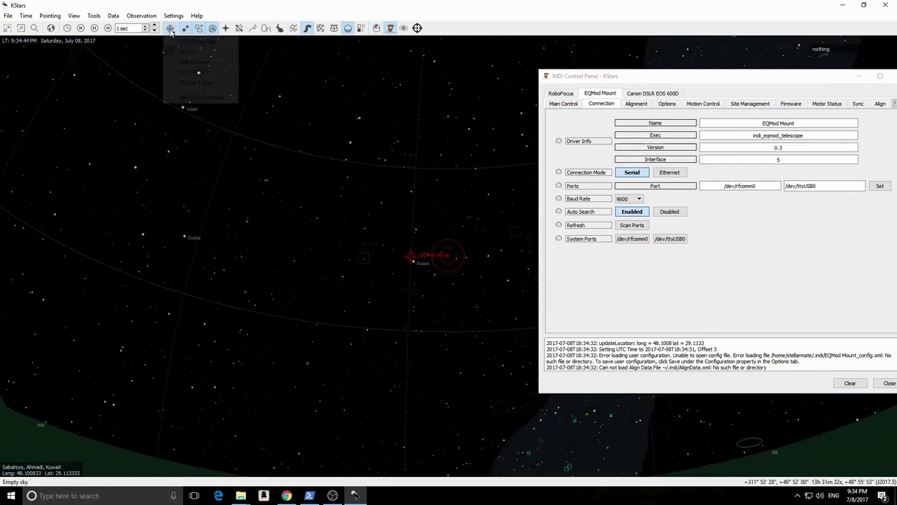
{"action": "left_click", "coordinate": [184, 52]}
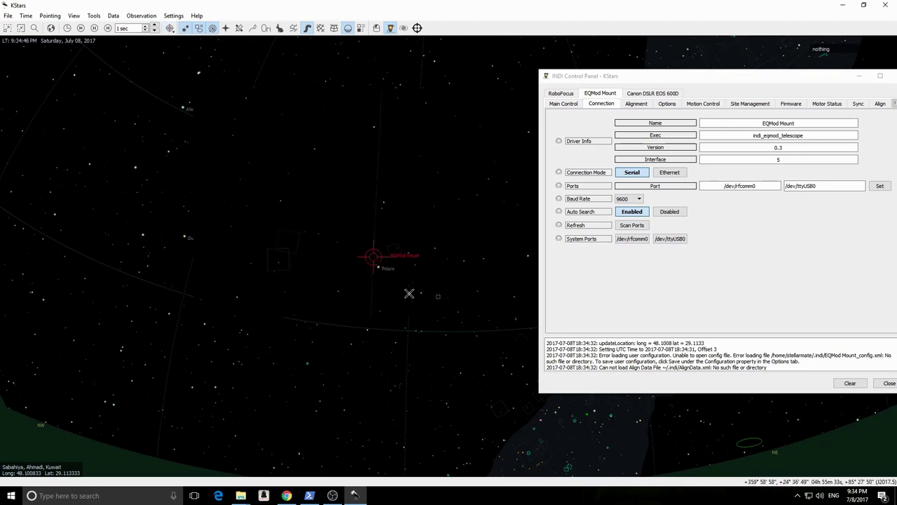
{"action": "left_click", "coordinate": [652, 78]}
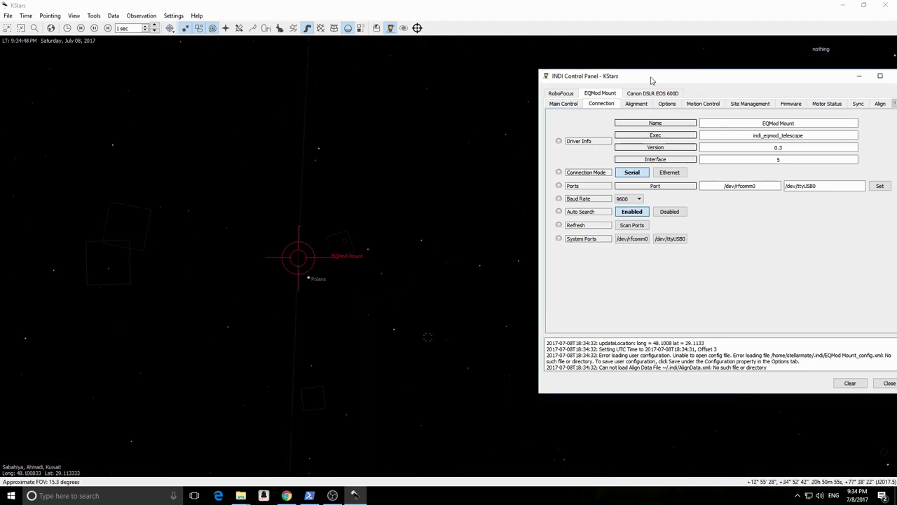
{"action": "left_click_drag", "start_coordinate": [651, 79], "coordinate": [562, 80]}
{"action": "left_click", "coordinate": [479, 96]}
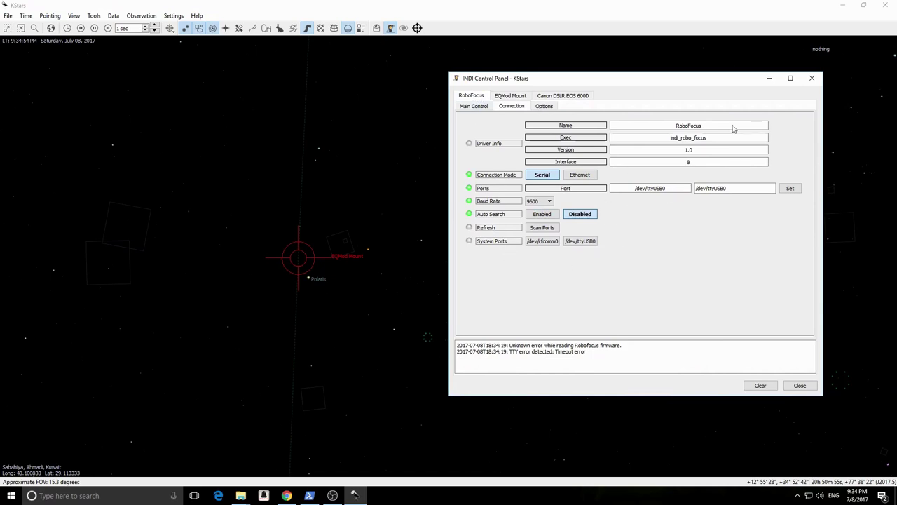
Close the INDI Control Panel and bring Ekos back, moved to the right.
{"action": "left_click", "coordinate": [811, 78]}
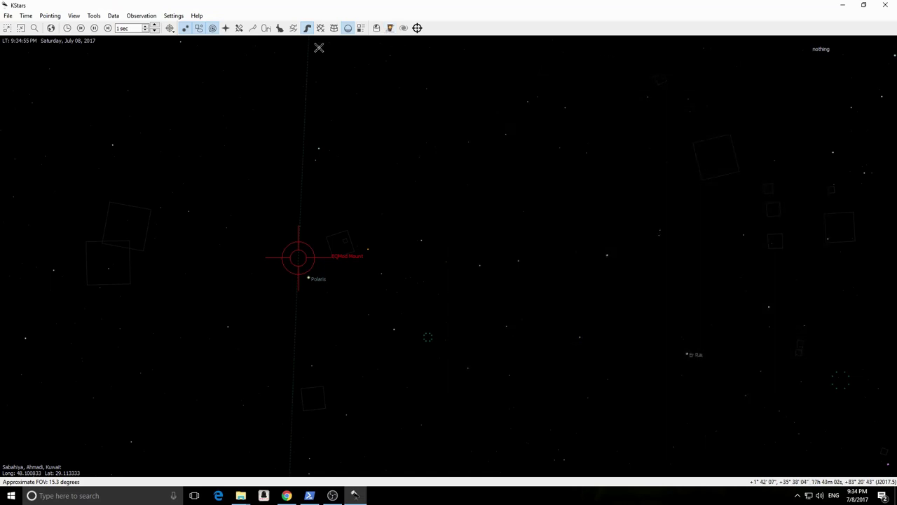
{"action": "left_click", "coordinate": [375, 28]}
{"action": "left_click_drag", "start_coordinate": [345, 75], "coordinate": [502, 83]}
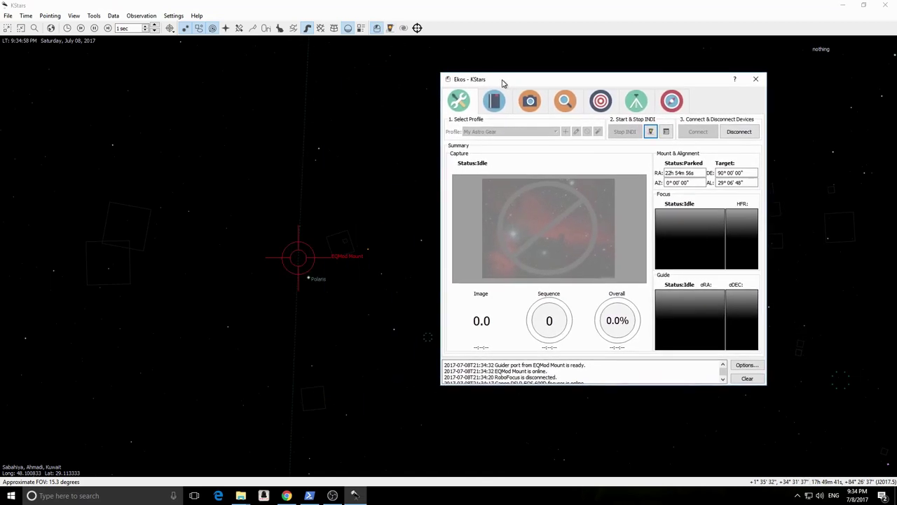
Take a 1-second preview exposure with the Canon DSLR EOS 600D, then show the Focus module.
{"action": "left_click", "coordinate": [530, 101]}
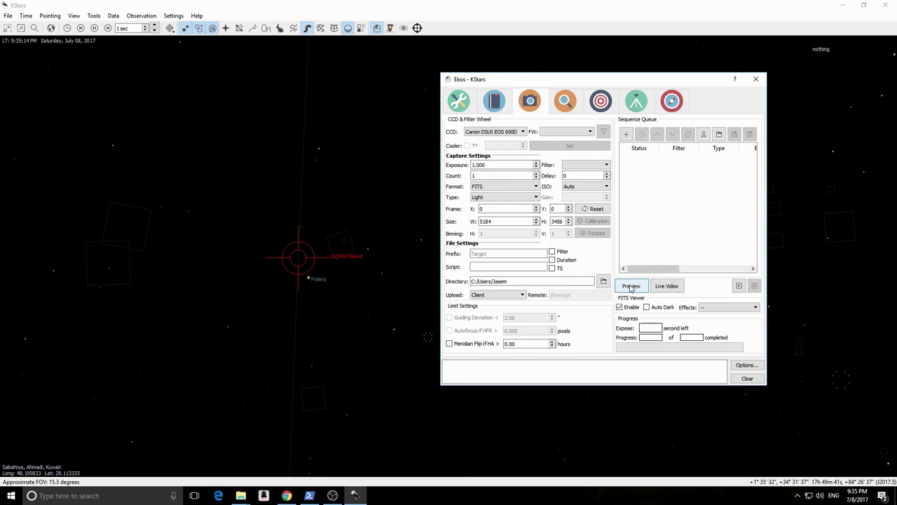
{"action": "left_click", "coordinate": [631, 286]}
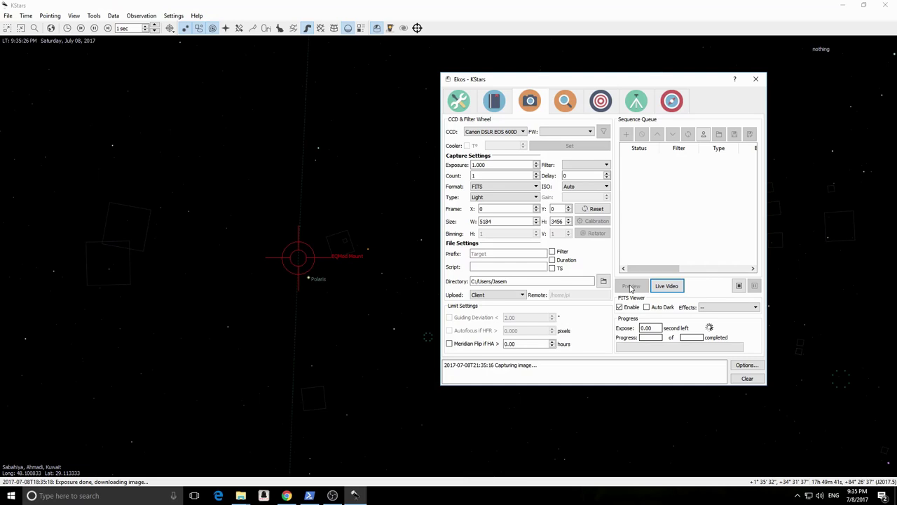
{"action": "left_click", "coordinate": [573, 105]}
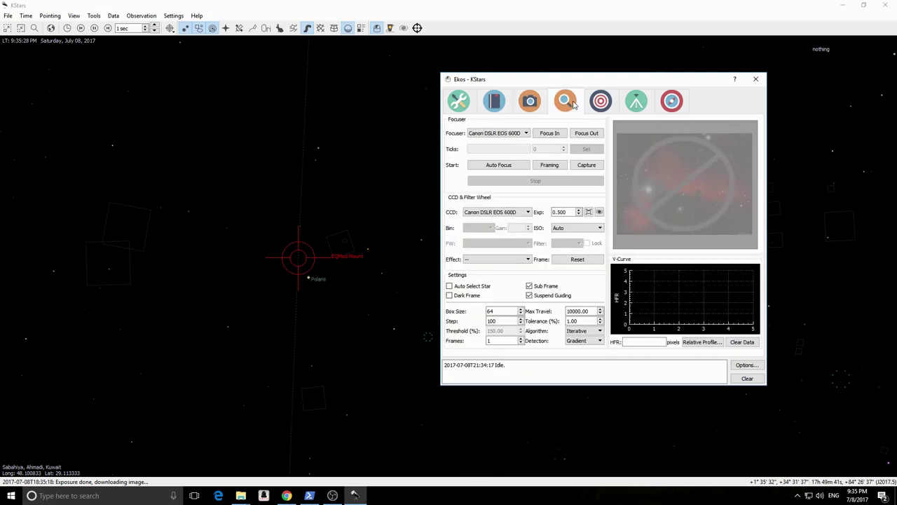
Confirm the Focuser and CCD selections, both left on Canon DSLR EOS 600D.
{"action": "left_click", "coordinate": [517, 133]}
{"action": "left_click", "coordinate": [515, 134]}
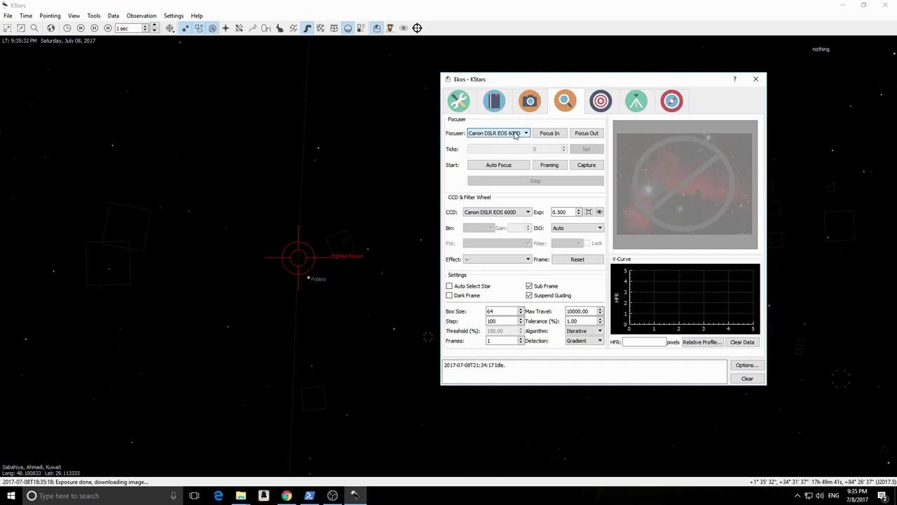
{"action": "left_click", "coordinate": [499, 212]}
{"action": "left_click", "coordinate": [500, 215]}
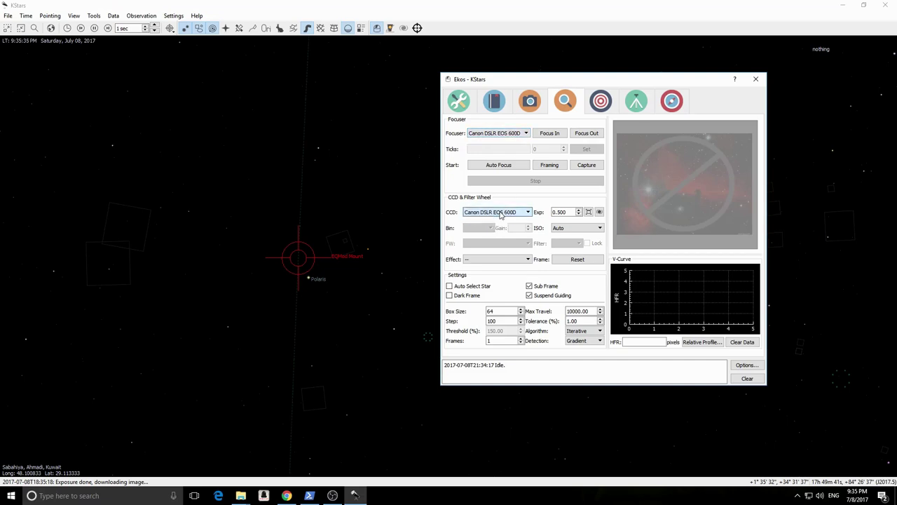
Open the INDI Control Panel and review RoboFocus's serial settings on /dev/ttyUSB0.
{"action": "left_click", "coordinate": [390, 28]}
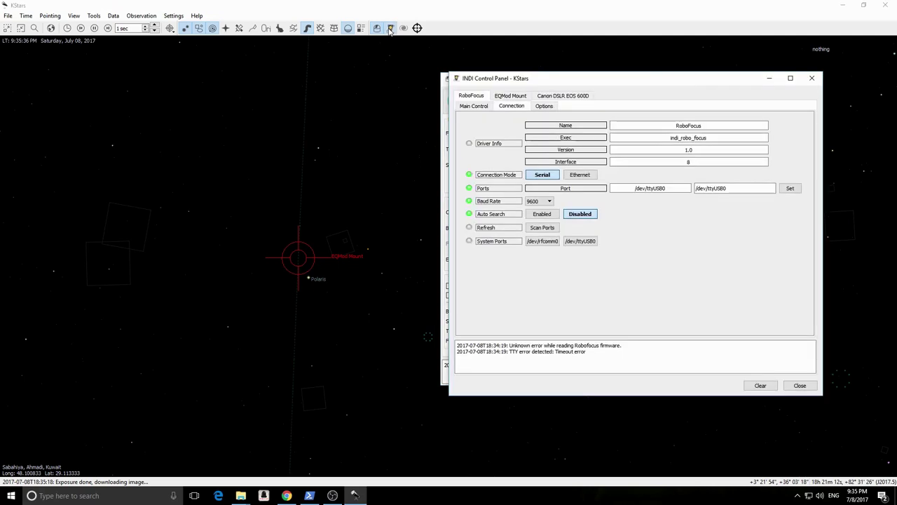
{"action": "left_click", "coordinate": [474, 108]}
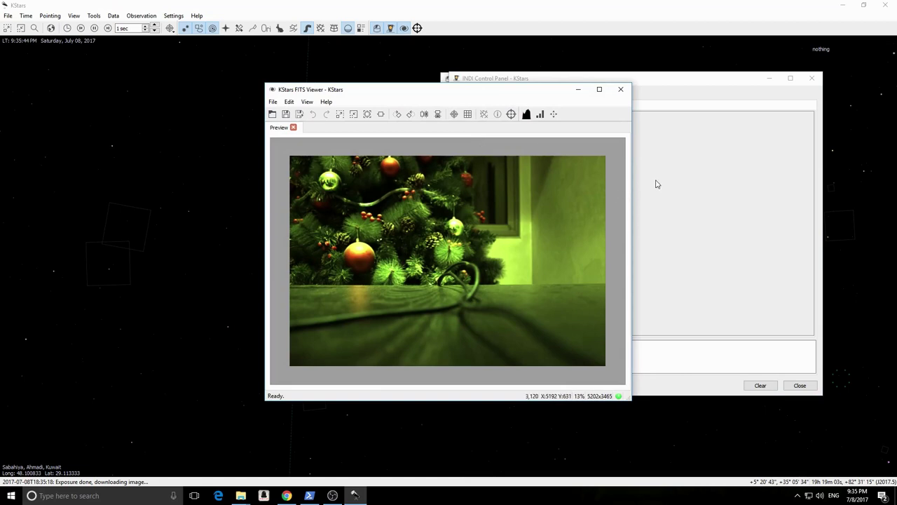
{"action": "left_click", "coordinate": [656, 184]}
{"action": "left_click", "coordinate": [506, 107]}
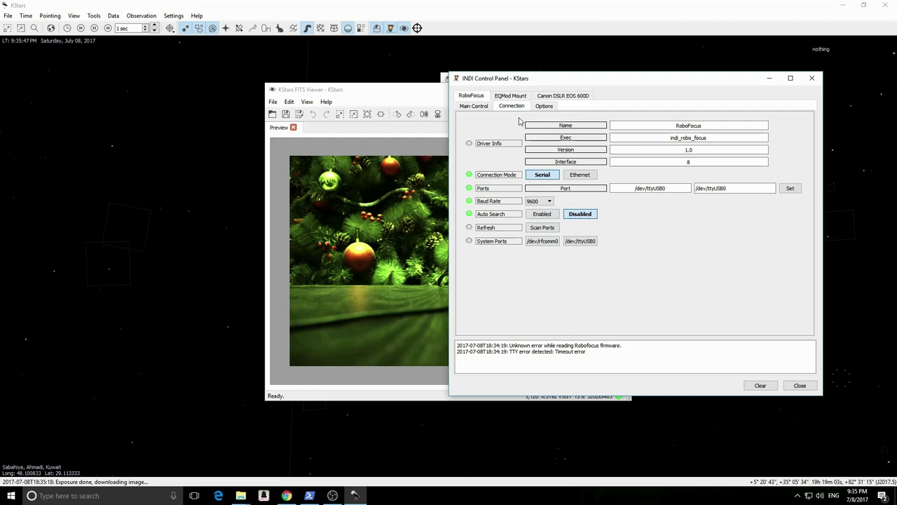
Connect RoboFocus from its Main Control tab and close the FITS Viewer.
{"action": "left_click", "coordinate": [473, 106]}
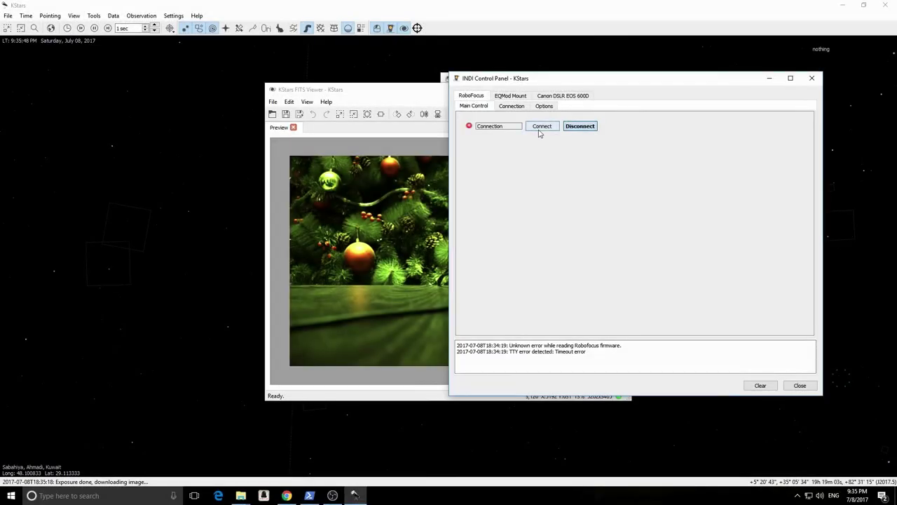
{"action": "left_click", "coordinate": [542, 126]}
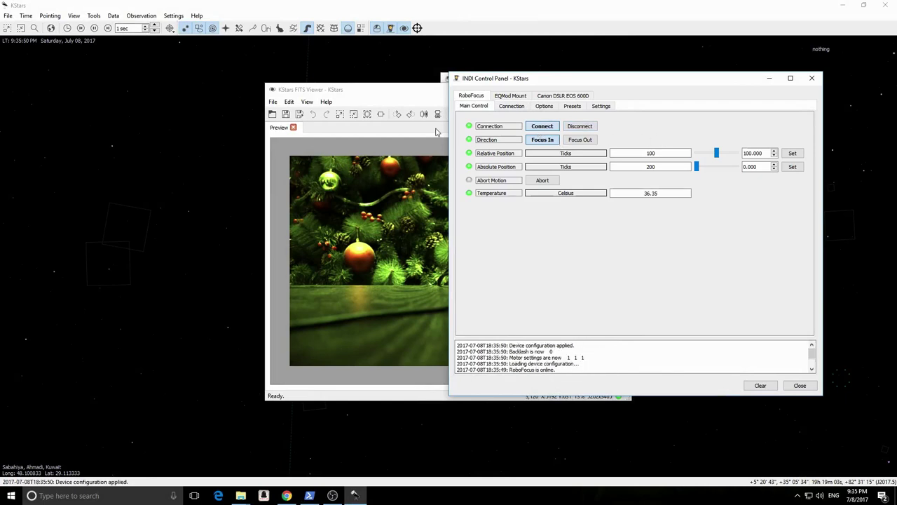
{"action": "left_click", "coordinate": [412, 90]}
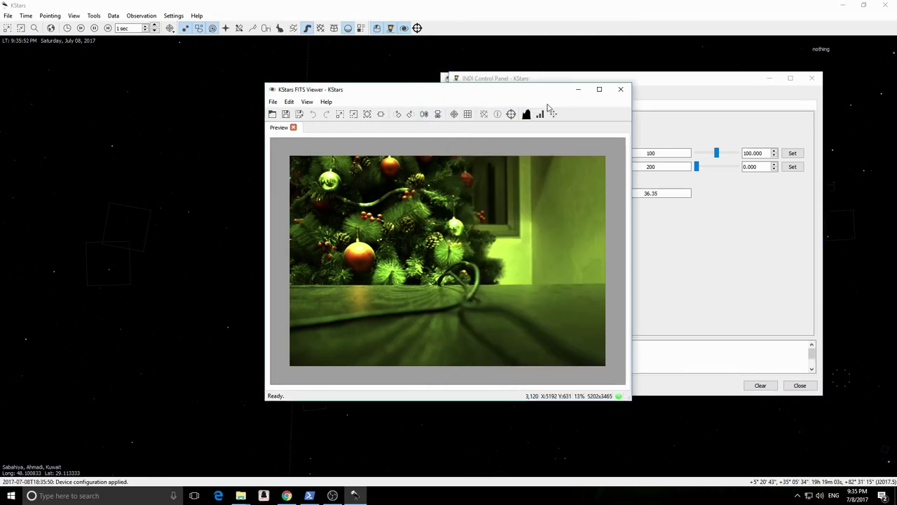
{"action": "left_click", "coordinate": [622, 91]}
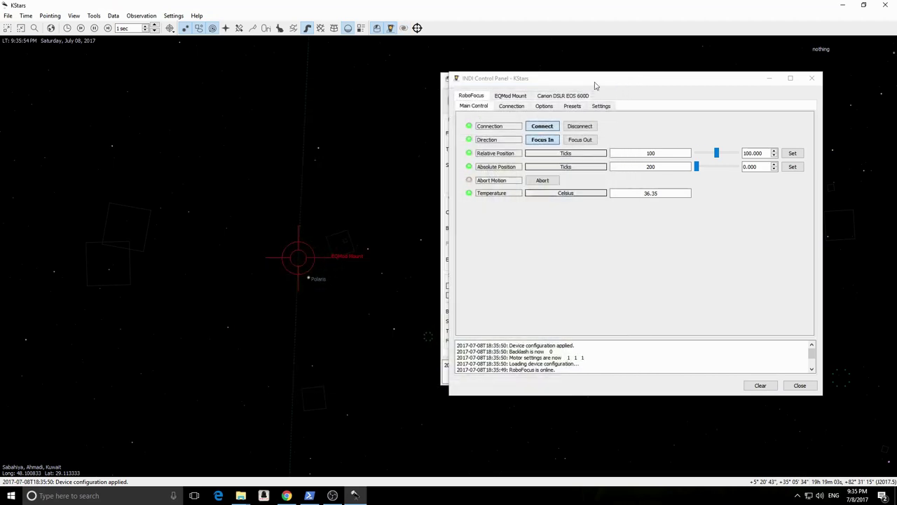
Select RoboFocus as the Ekos focuser and step it inward, then outward.
{"action": "left_click", "coordinate": [445, 91]}
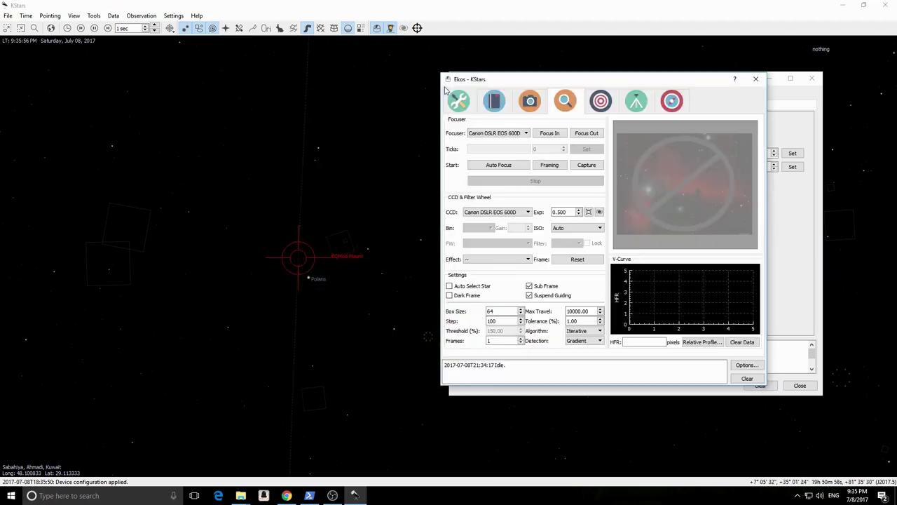
{"action": "left_click", "coordinate": [515, 133]}
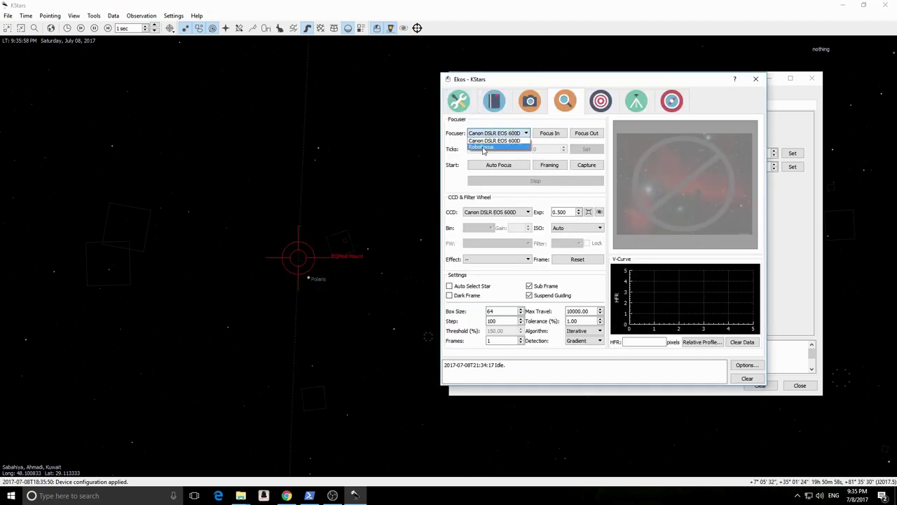
{"action": "left_click", "coordinate": [490, 147]}
{"action": "left_click", "coordinate": [550, 136]}
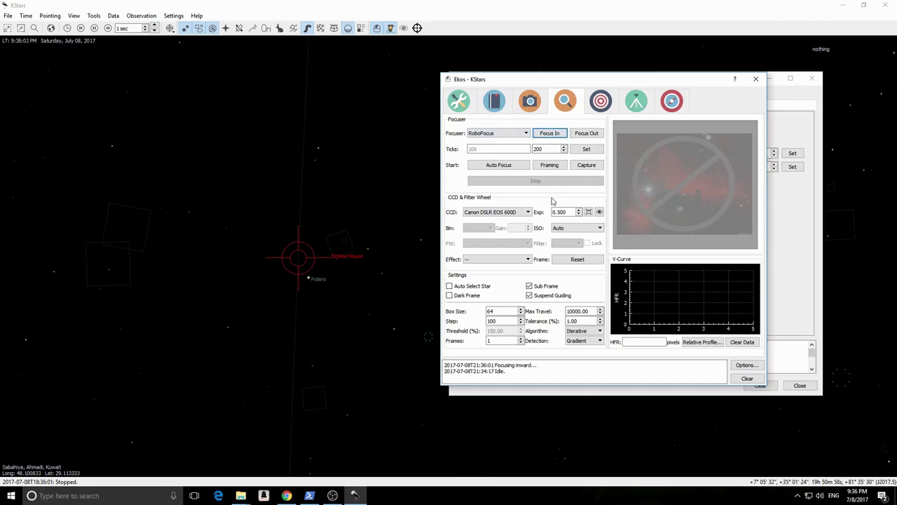
{"action": "left_click", "coordinate": [586, 133]}
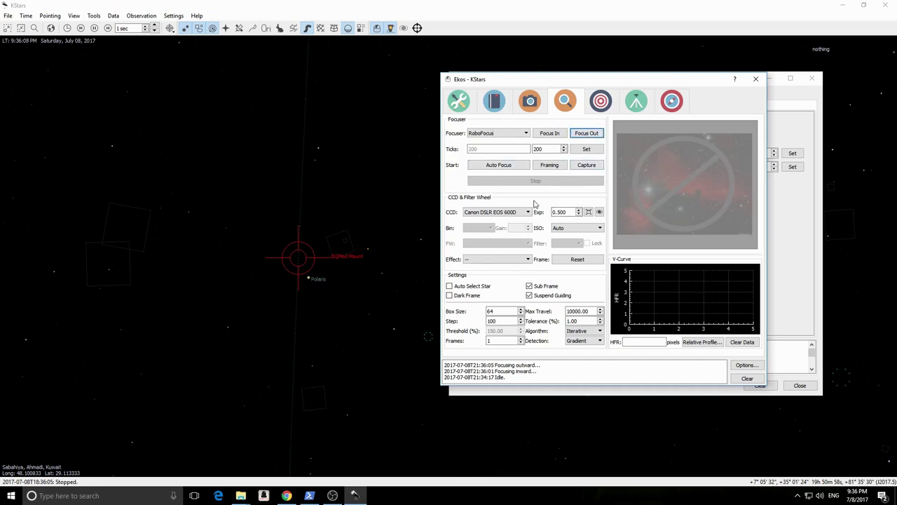
{"action": "left_click", "coordinate": [600, 104]}
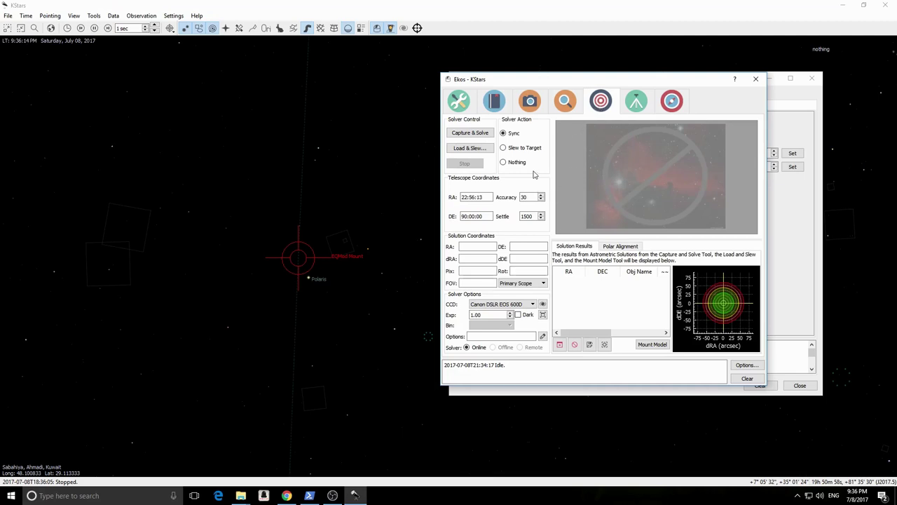
Set the solver action to Slew to Target and unpark the EQMod mount.
{"action": "left_click", "coordinate": [512, 148]}
{"action": "left_click", "coordinate": [642, 107]}
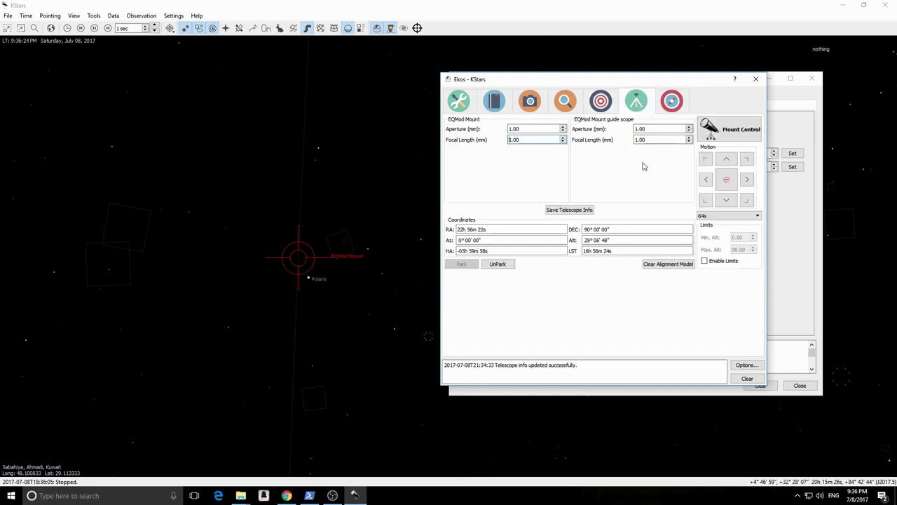
{"action": "left_click", "coordinate": [497, 264]}
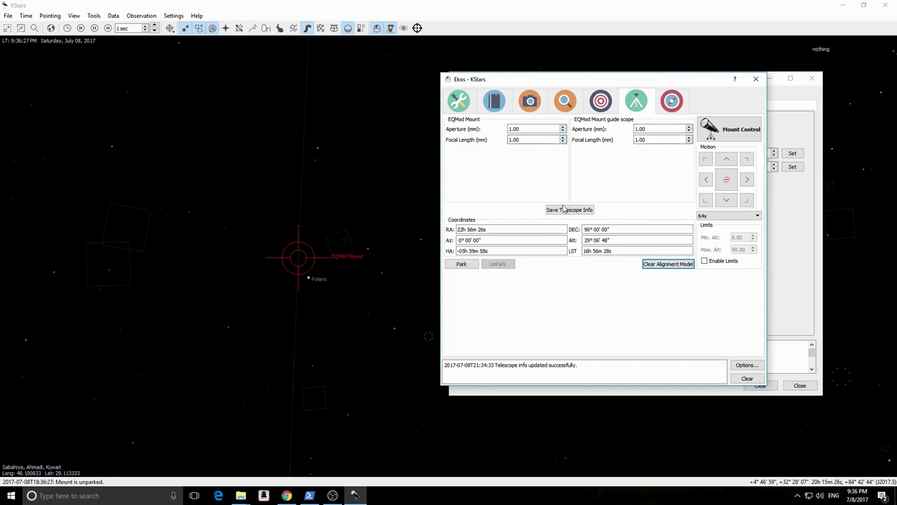
Open the Mount Control pad and place it beside the sky map.
{"action": "left_click", "coordinate": [713, 133]}
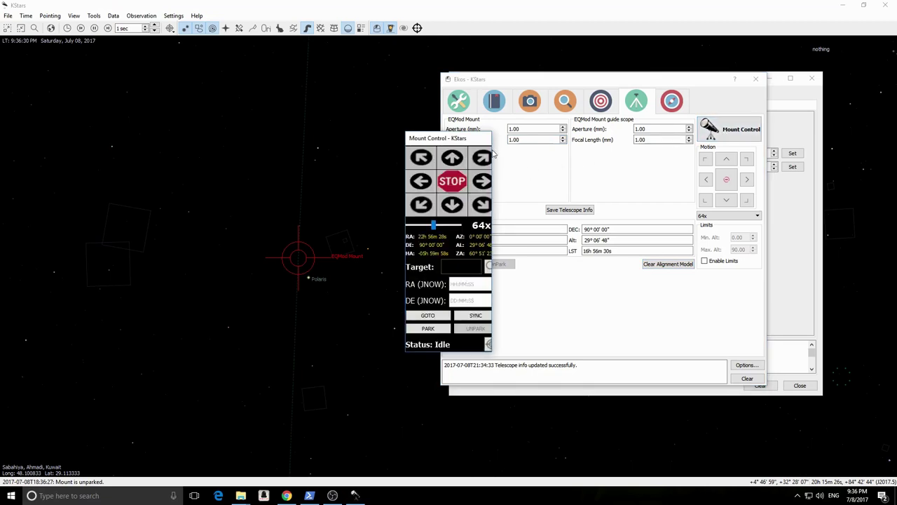
{"action": "left_click_drag", "start_coordinate": [456, 140], "coordinate": [91, 178]}
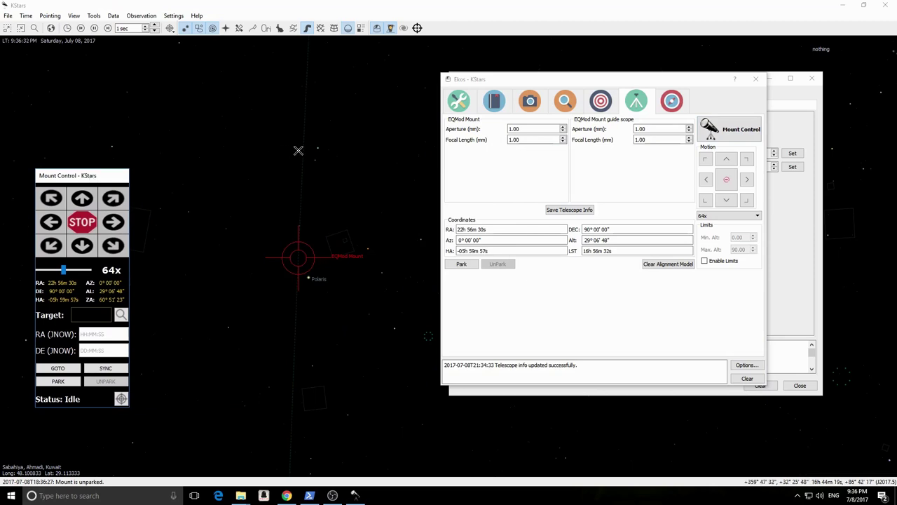
{"action": "scroll", "coordinate": [299, 150], "scroll_direction": "down", "scroll_amount": 5}
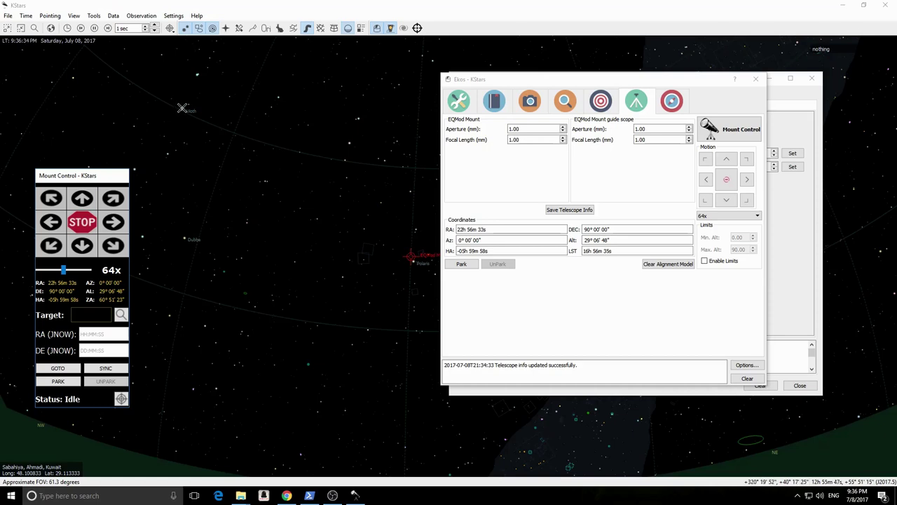
Slew the EQMod mount to Alioth, park it again, and bring up the Guide module.
{"action": "right_click", "coordinate": [181, 108]}
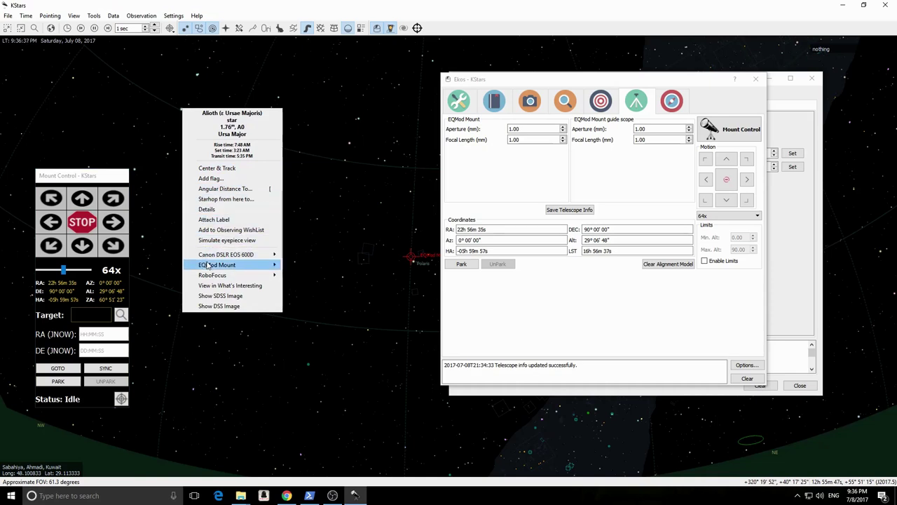
{"action": "mouse_move", "coordinate": [211, 267]}
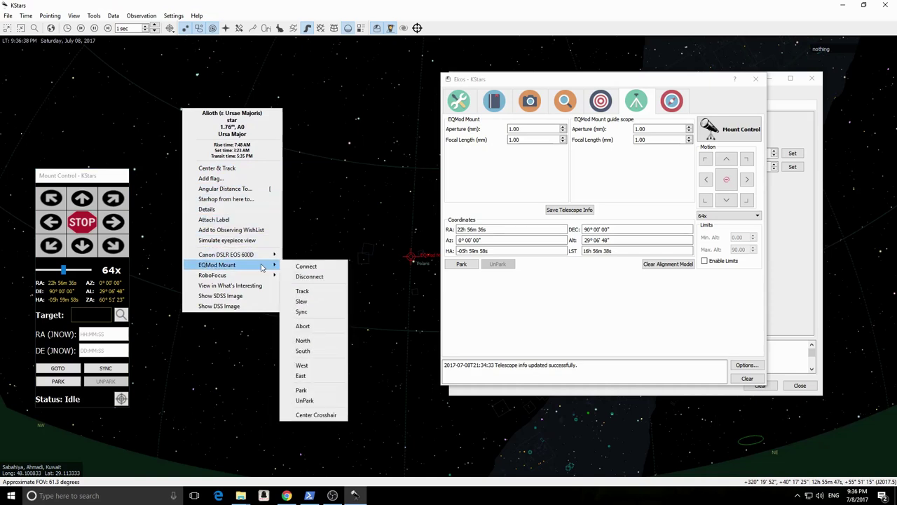
{"action": "left_click", "coordinate": [298, 291]}
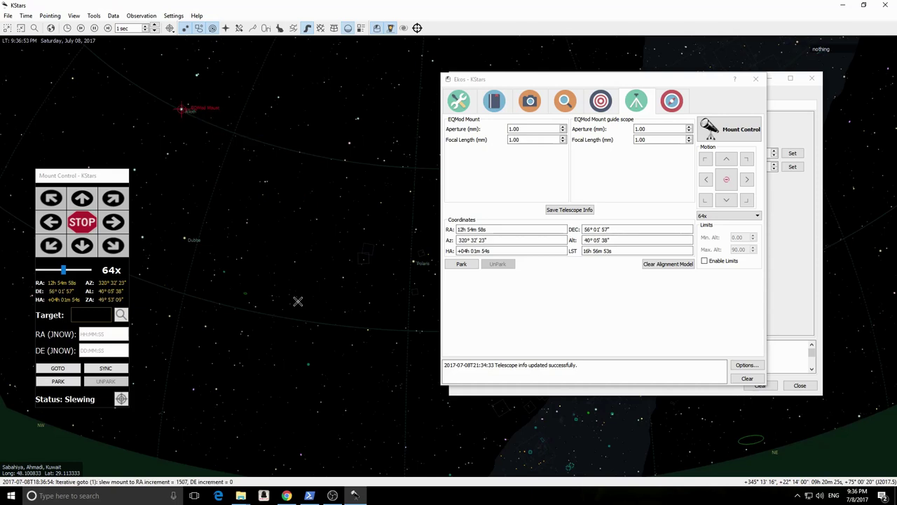
{"action": "left_click", "coordinate": [57, 380]}
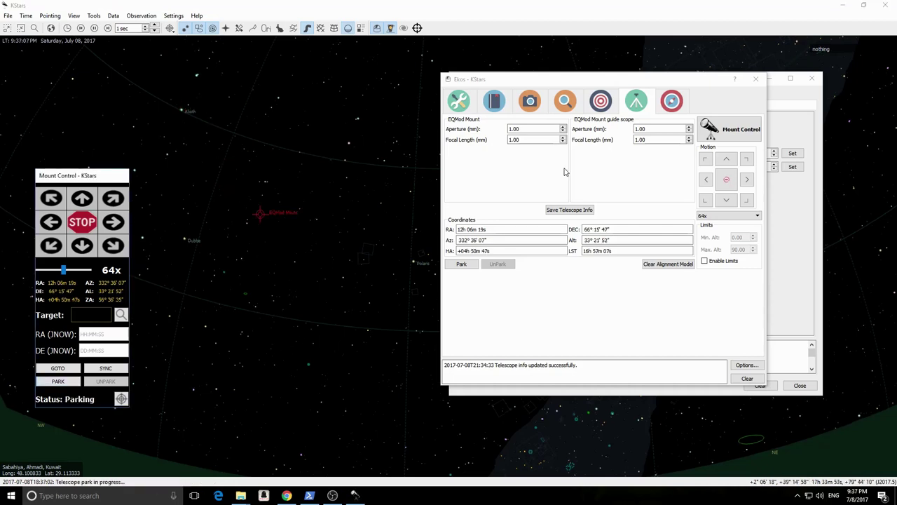
{"action": "left_click", "coordinate": [670, 101]}
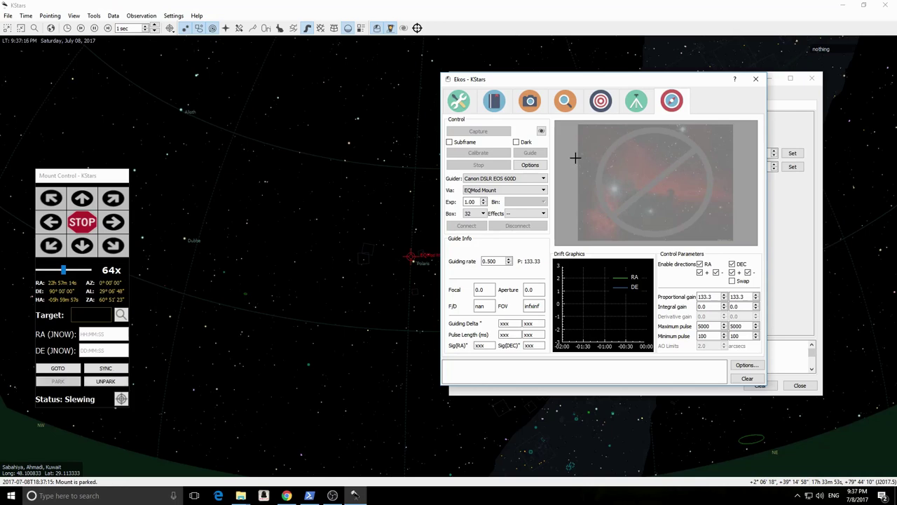
Keep guide pulses via EQMod Mount and Canon DSLR EOS 600D as guider, then return to setup summary.
{"action": "left_click", "coordinate": [526, 190]}
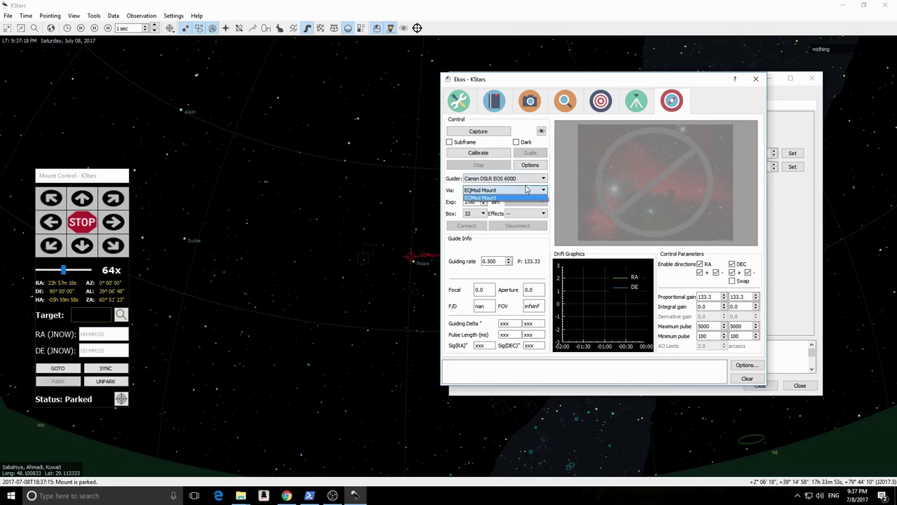
{"action": "left_click", "coordinate": [524, 197]}
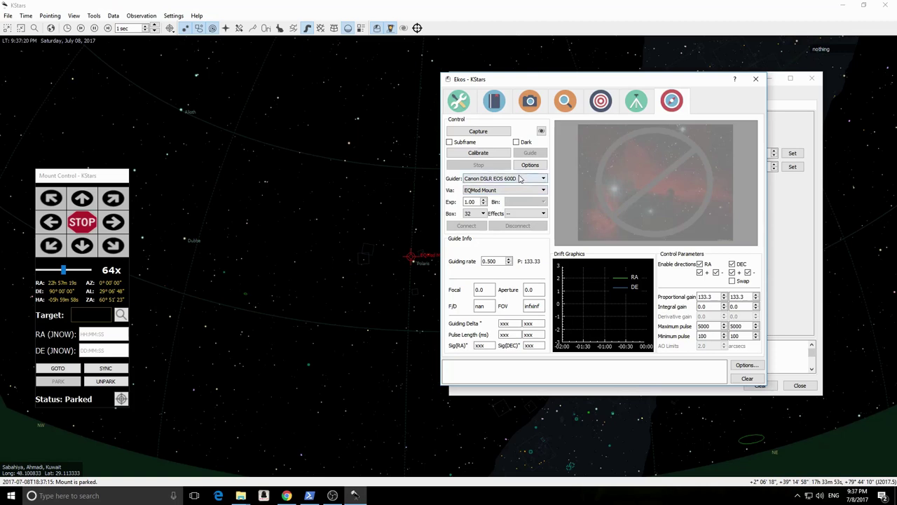
{"action": "left_click", "coordinate": [520, 180]}
{"action": "left_click", "coordinate": [520, 184]}
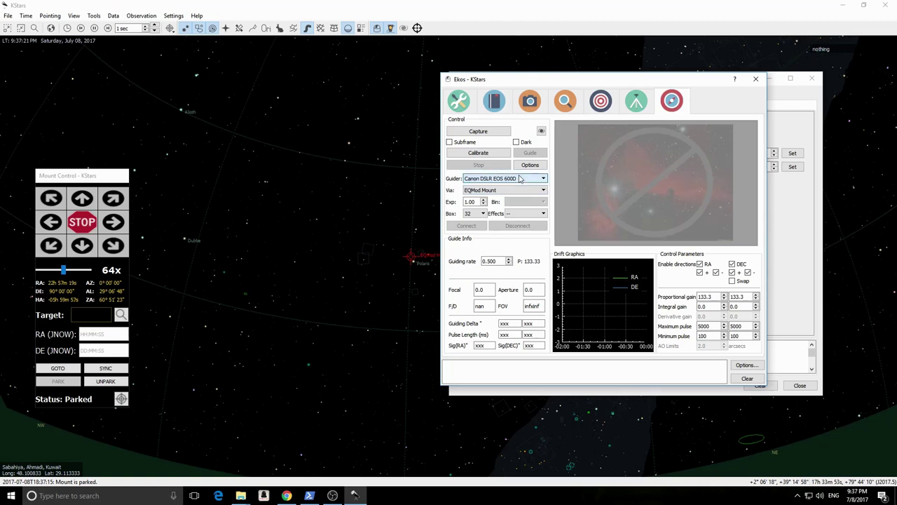
{"action": "left_click", "coordinate": [637, 102]}
{"action": "left_click", "coordinate": [470, 102]}
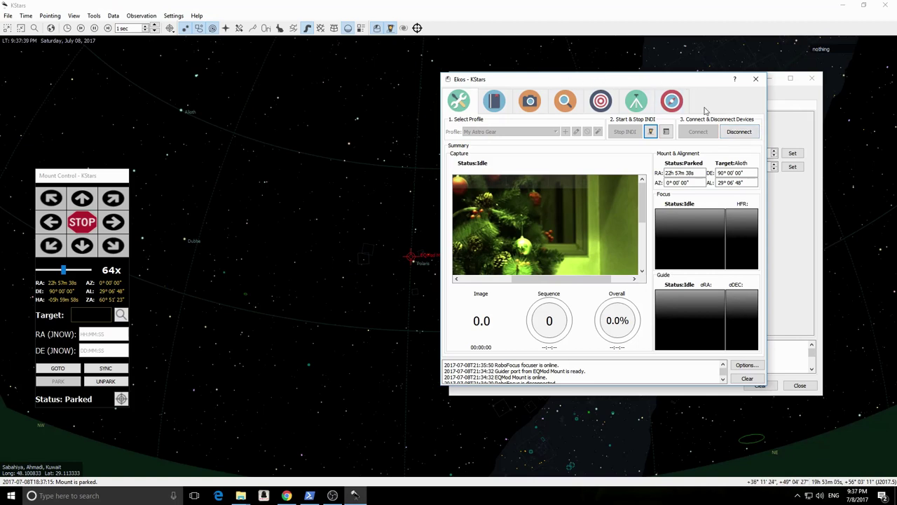
Disconnect the Canon DSLR, EQMod Mount and RoboFocus, and stop the INDI server.
{"action": "left_click", "coordinate": [739, 133]}
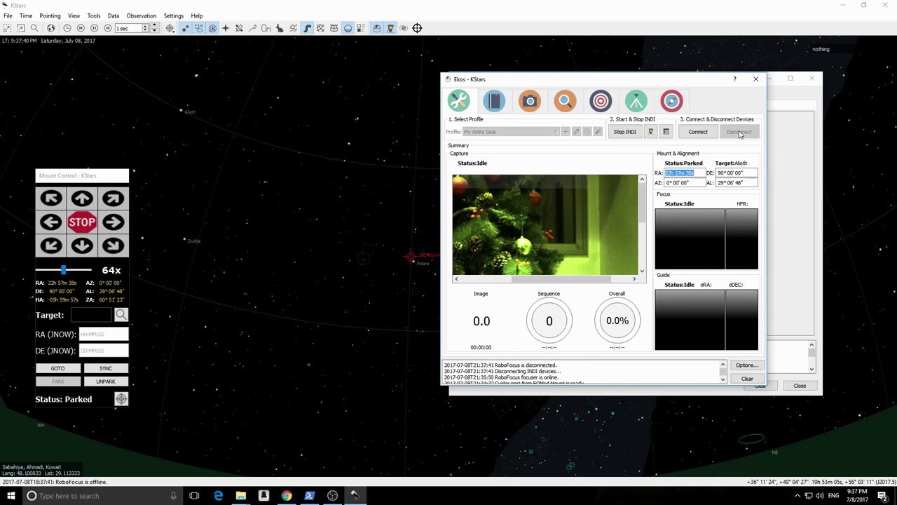
{"action": "left_click", "coordinate": [625, 133]}
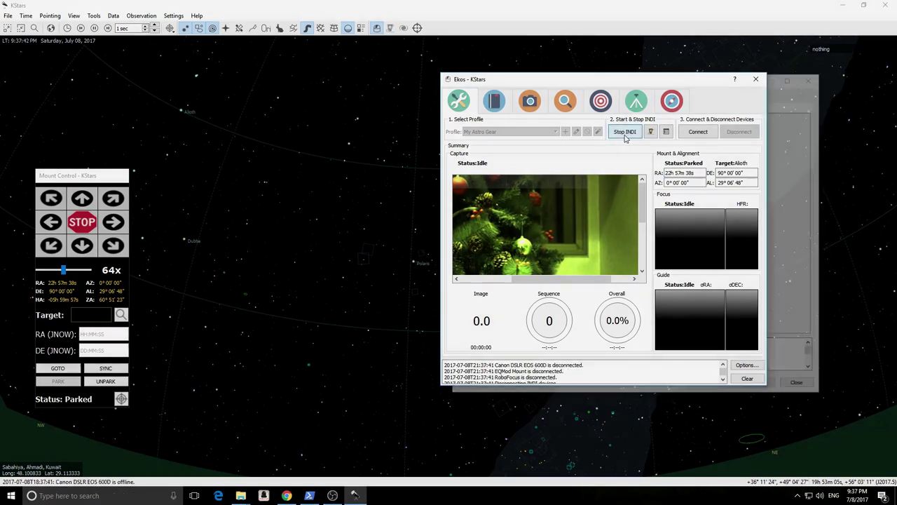